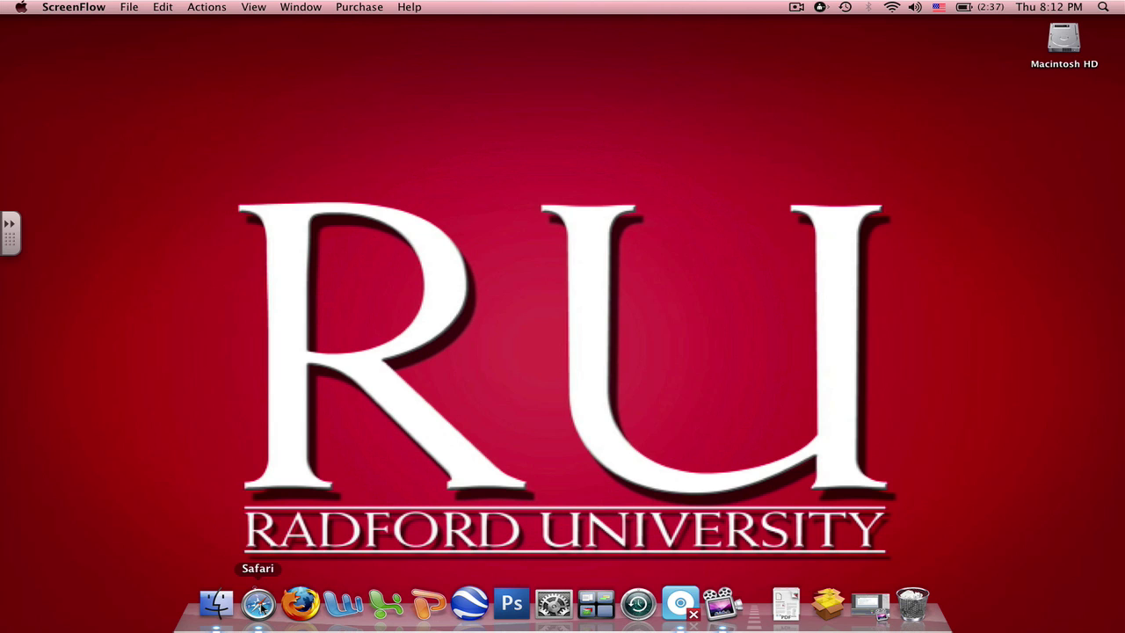
Step: Launch Safari and load smarttech.com from the address bar
click(258, 605)
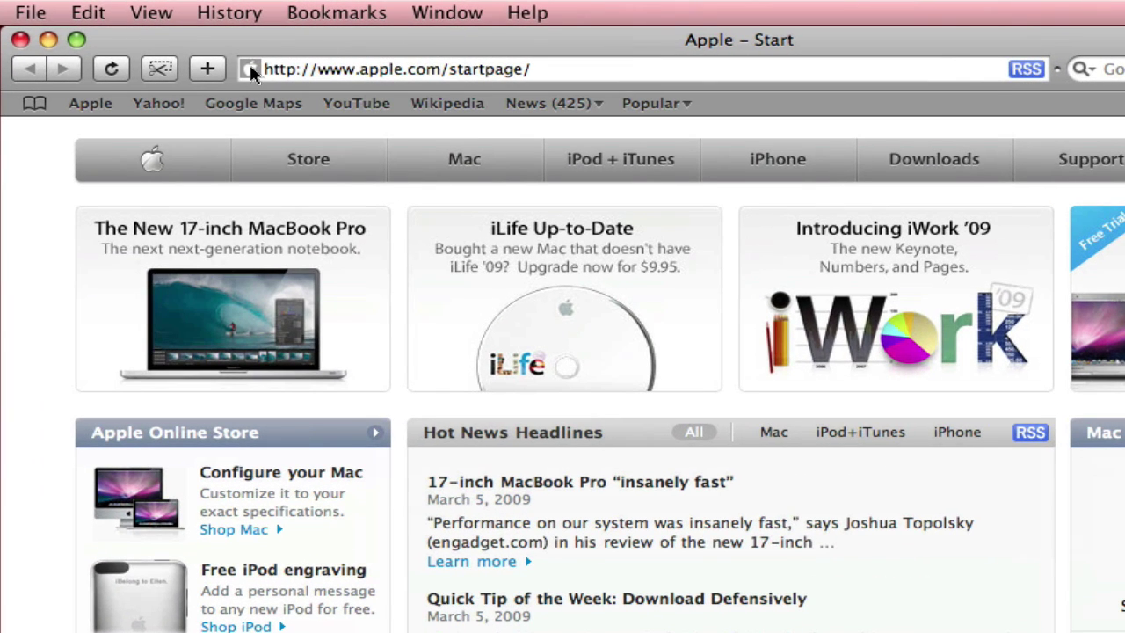
click(253, 73)
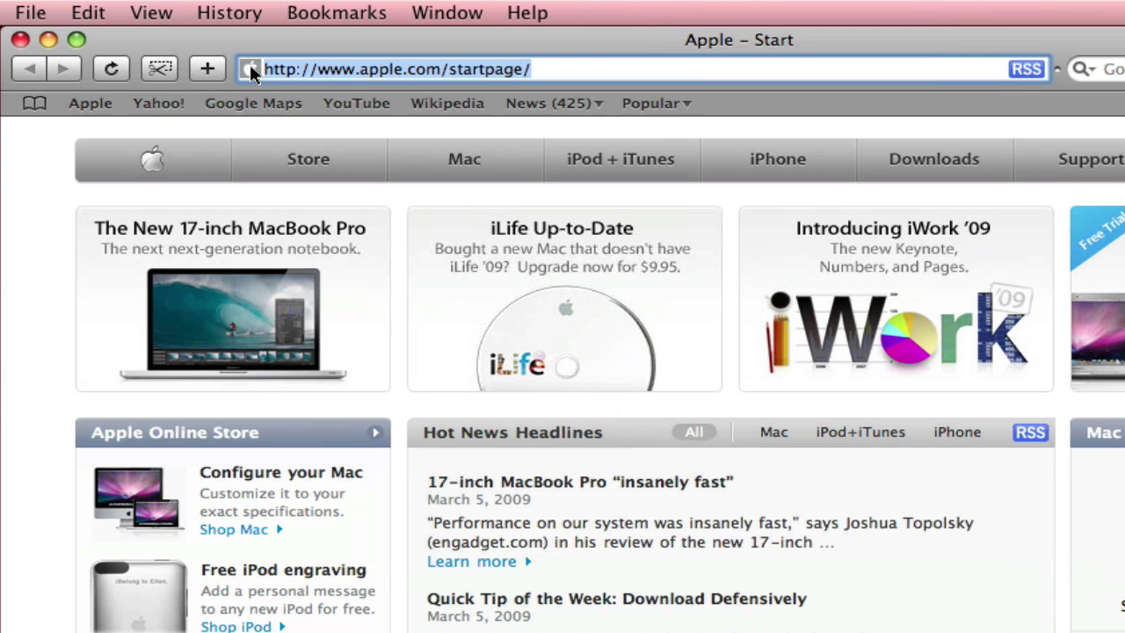
text(smartbo)
key(BackSpace)
key(BackSpace)
text(tech.com/)
key(Return)
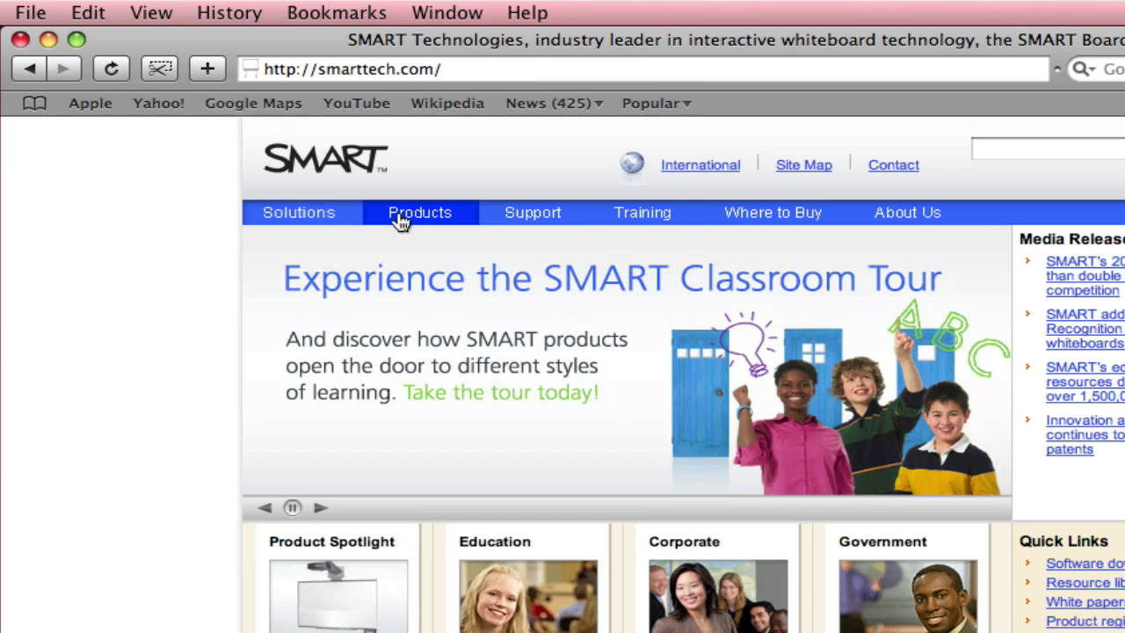
Step: Go from the Products overview to the SMART Notebook software page
click(397, 220)
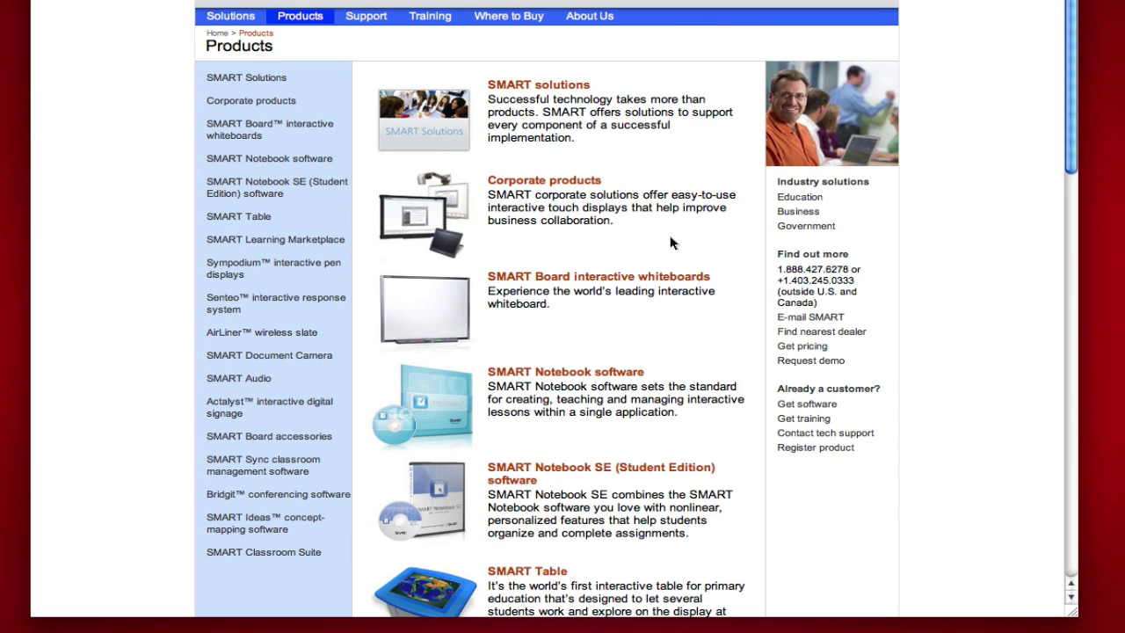
scroll(673, 243, down, 2)
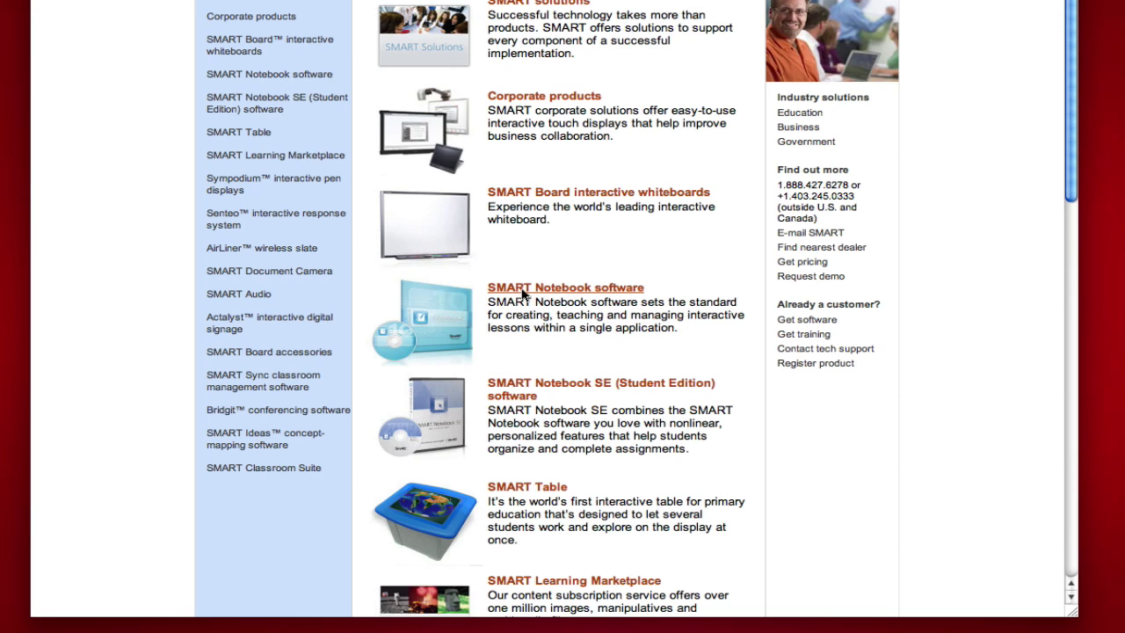
click(522, 295)
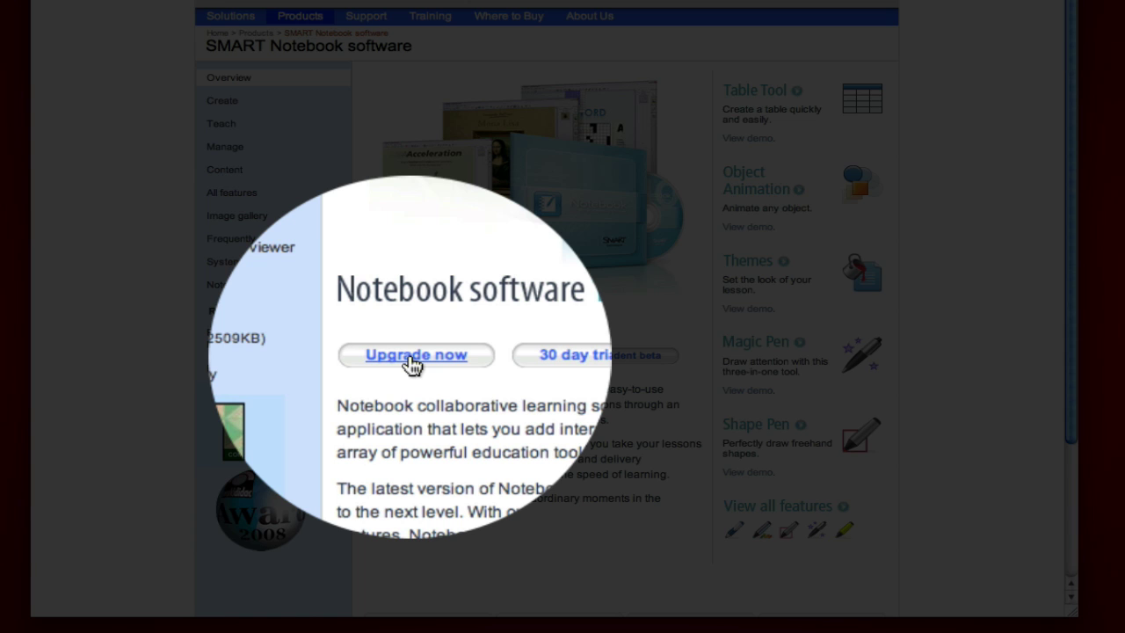
Step: Start the Notebook 10 upgrade, enter the product serial number, and choose Education as organization type
click(410, 357)
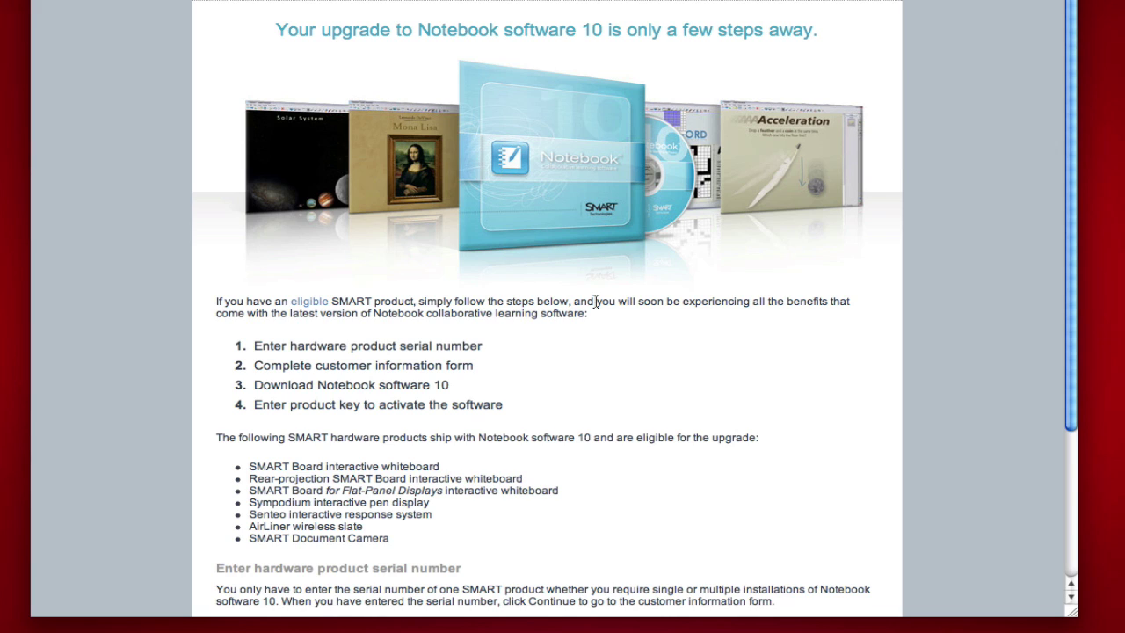
scroll(596, 302, down, 5)
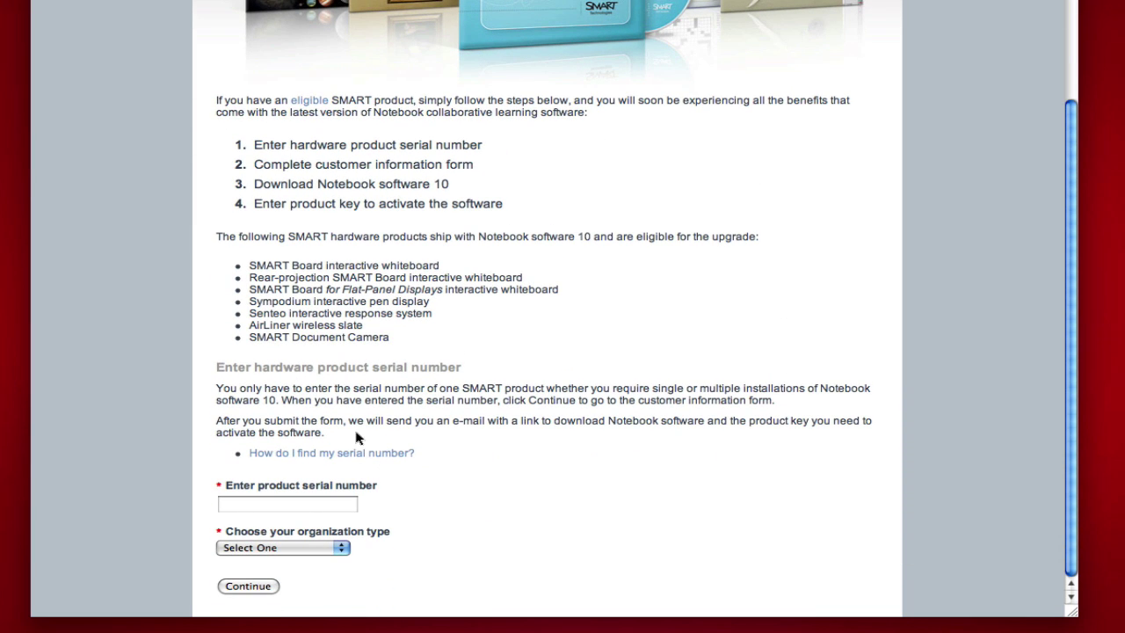
click(300, 504)
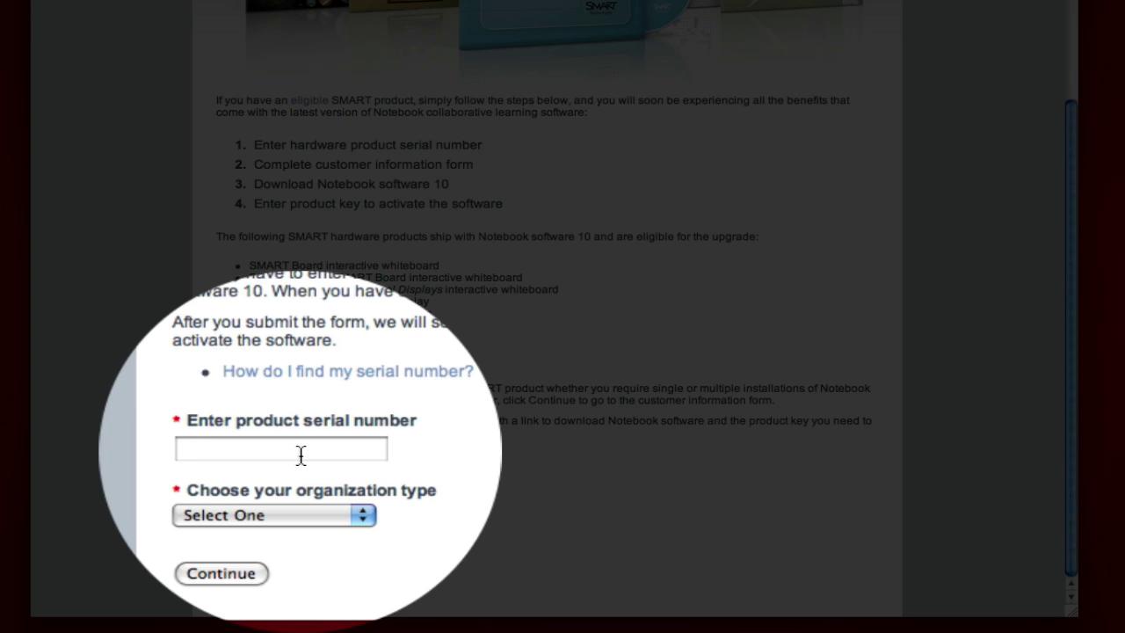
text(SAMPLE)
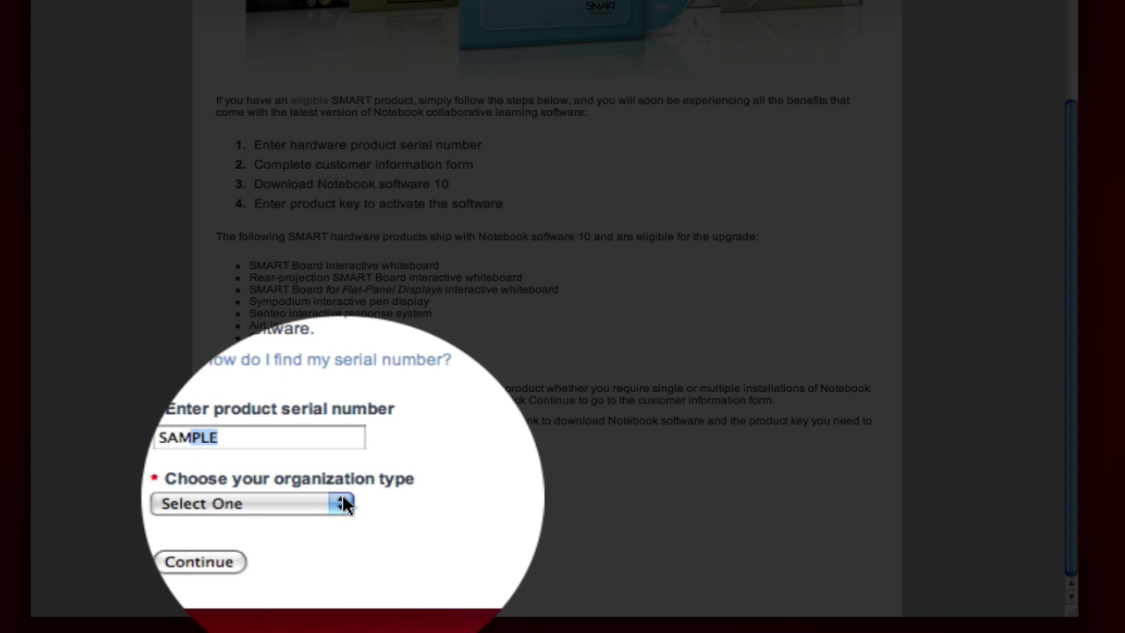
click(342, 503)
click(334, 527)
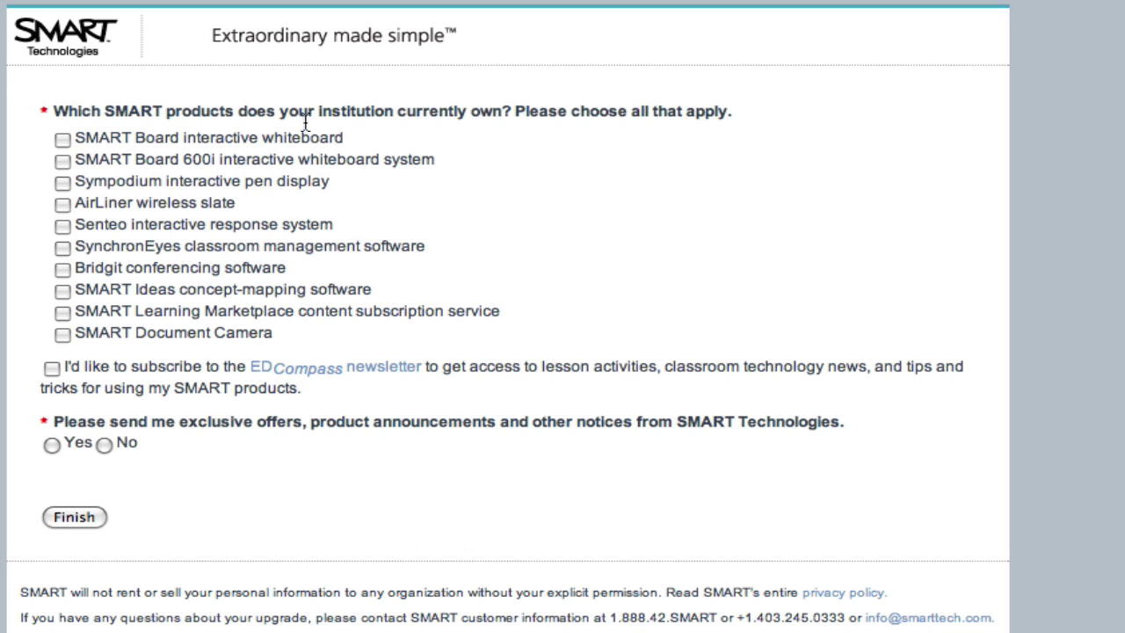
Step: Mark SMART Board and SMART Board 600i as owned, opt in to offers, and submit with Finish
click(62, 139)
click(63, 160)
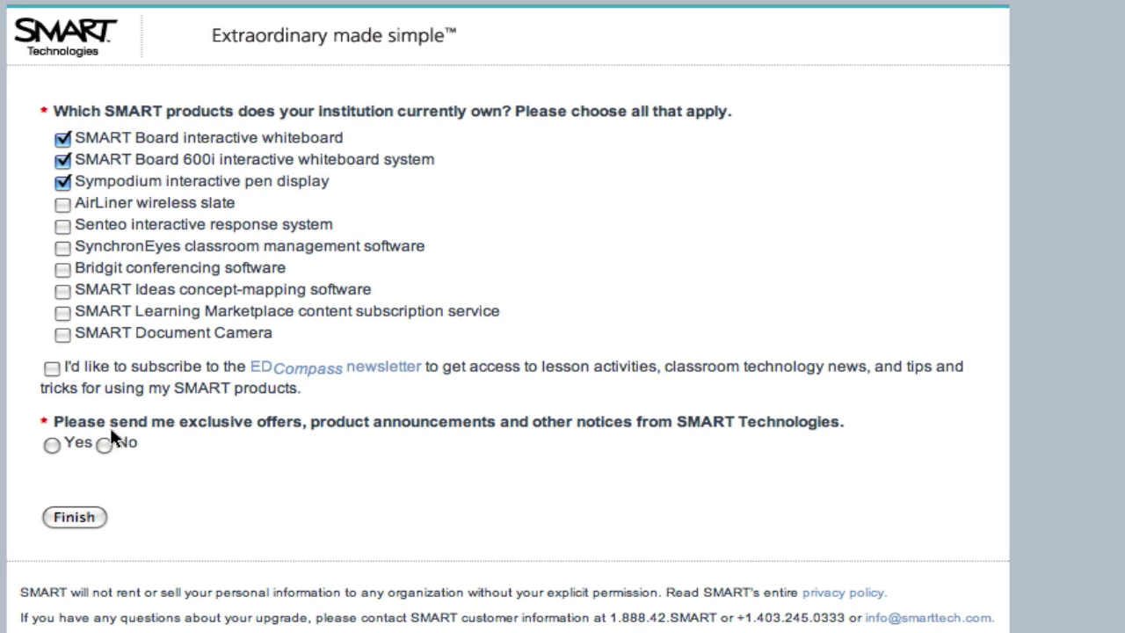
click(52, 446)
click(58, 523)
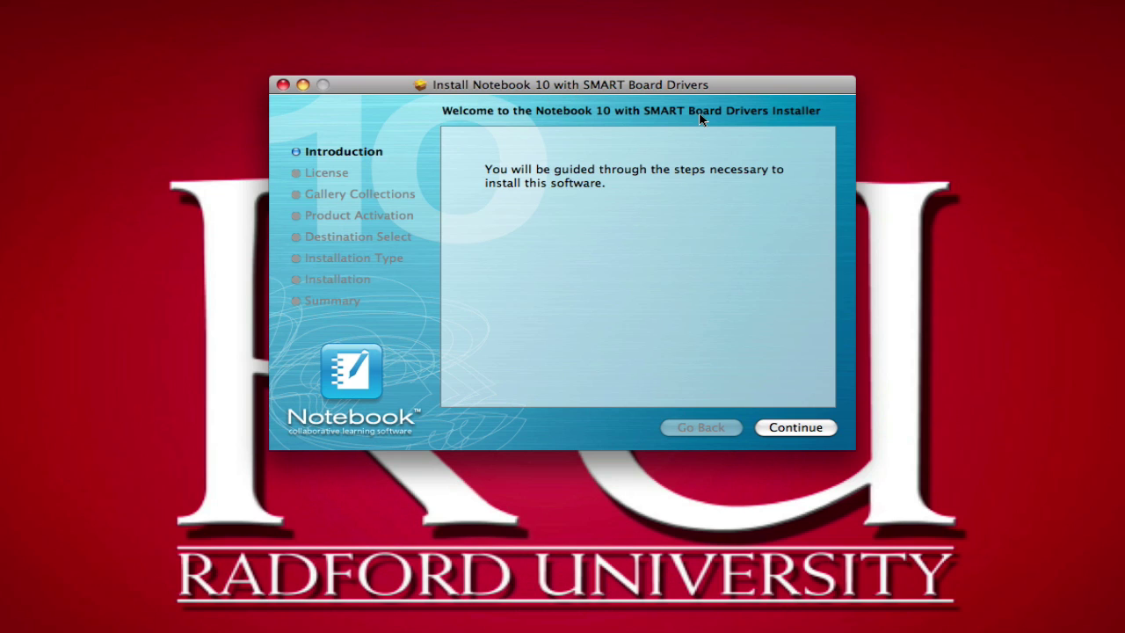
Step: Continue past the installer's Introduction and Software License Agreement pages
click(775, 429)
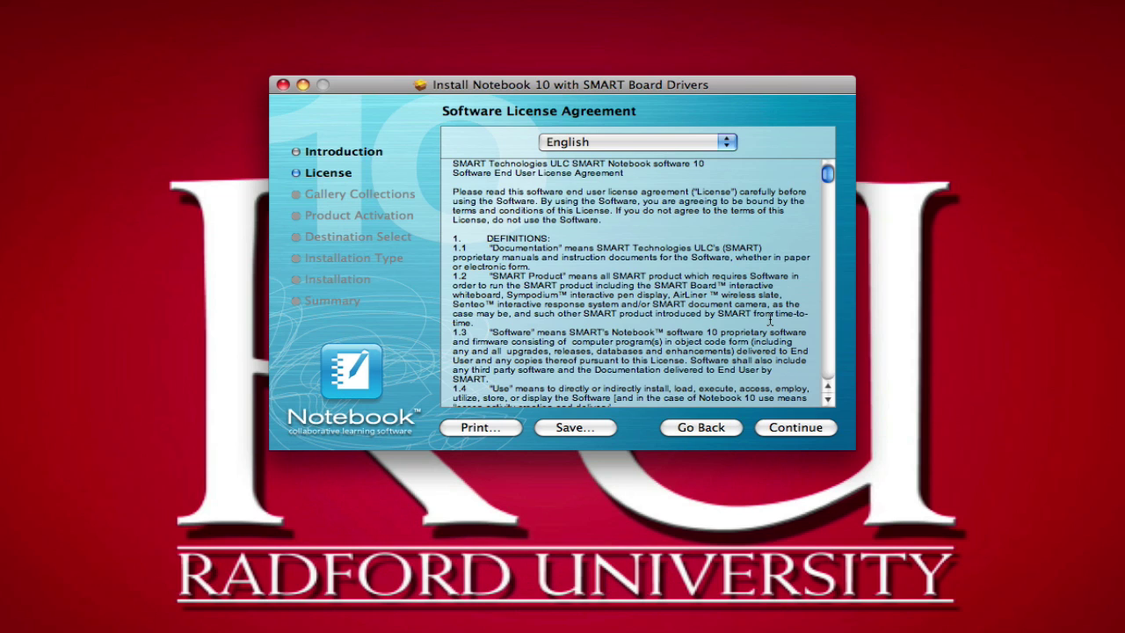
click(794, 429)
Step: Agree to the licence and continue with All Categories (475.4 MB) gallery collections selected
click(703, 223)
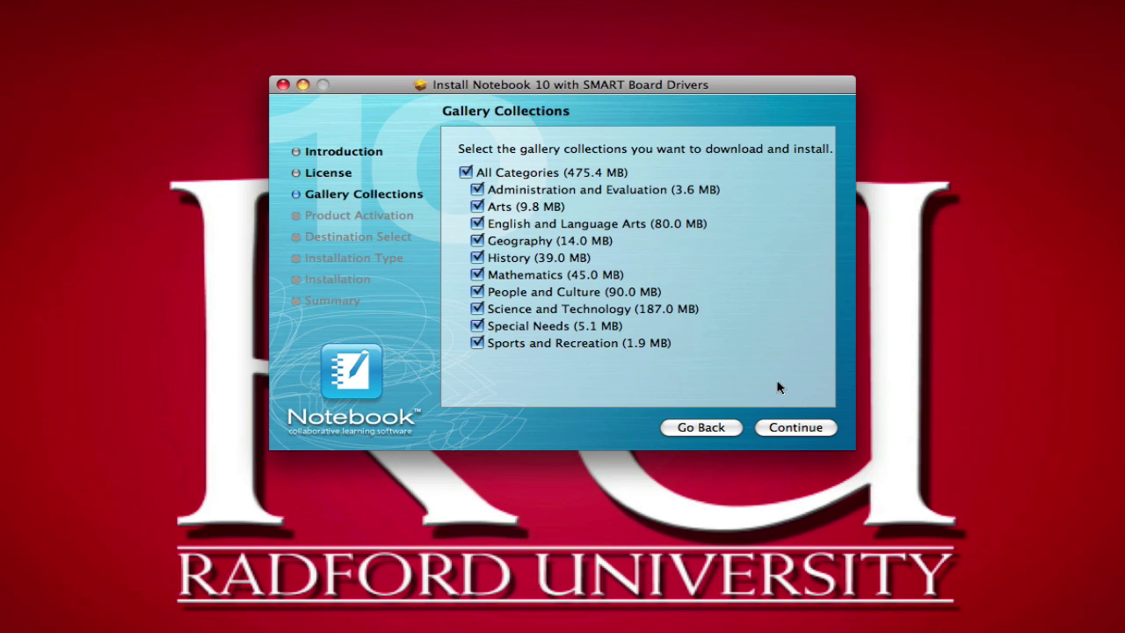
click(783, 429)
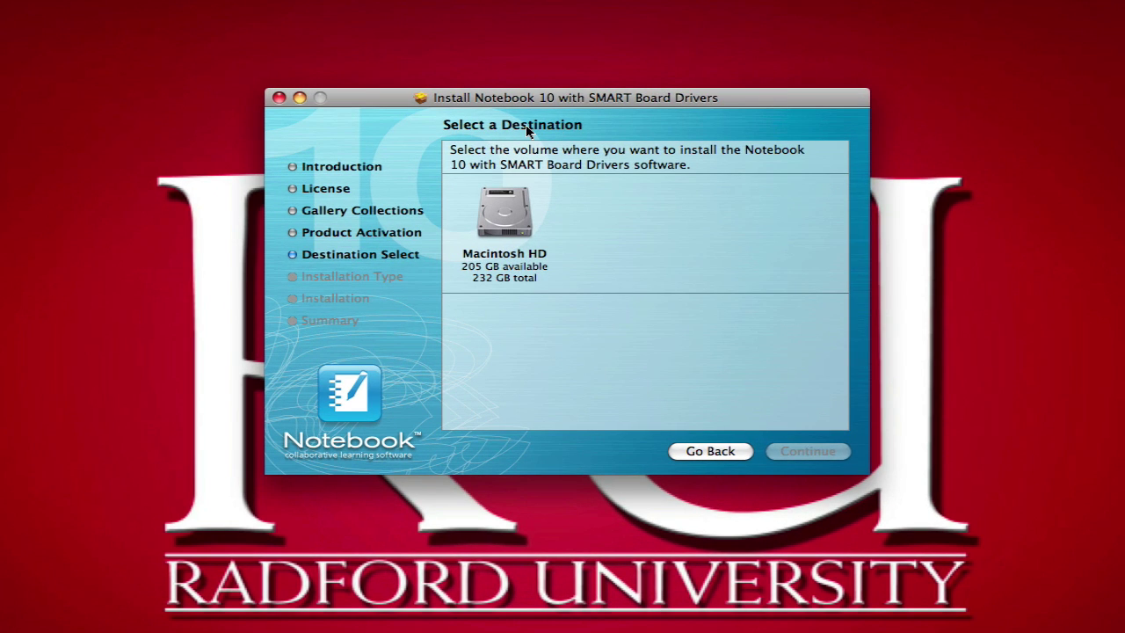
Step: Select Macintosh HD as the destination and continue to the Standard Install step
click(507, 212)
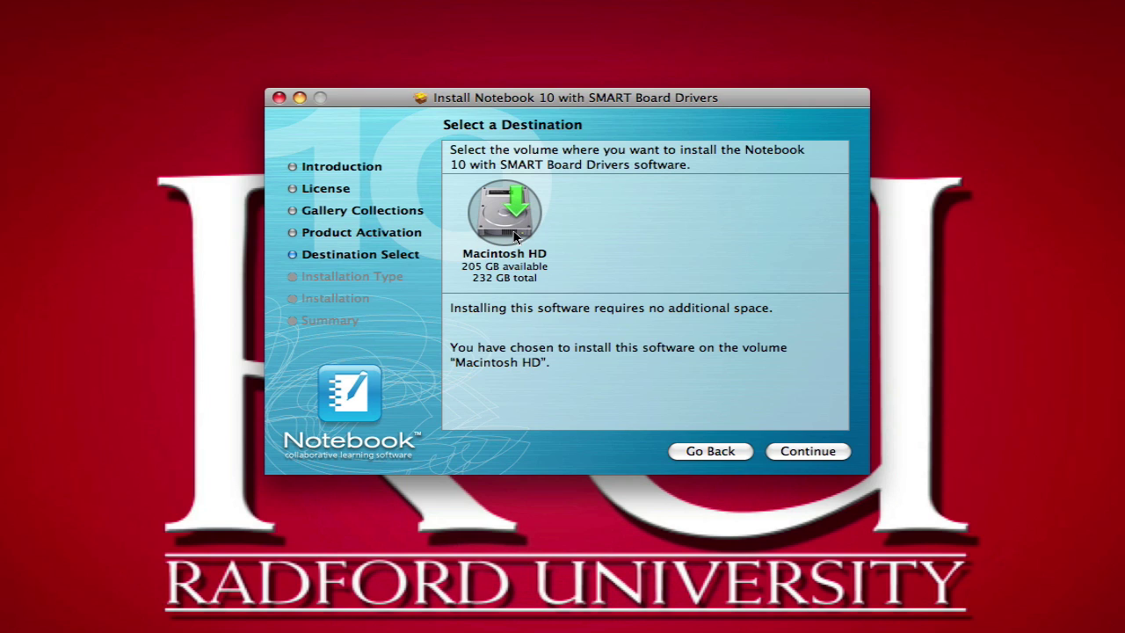
click(788, 455)
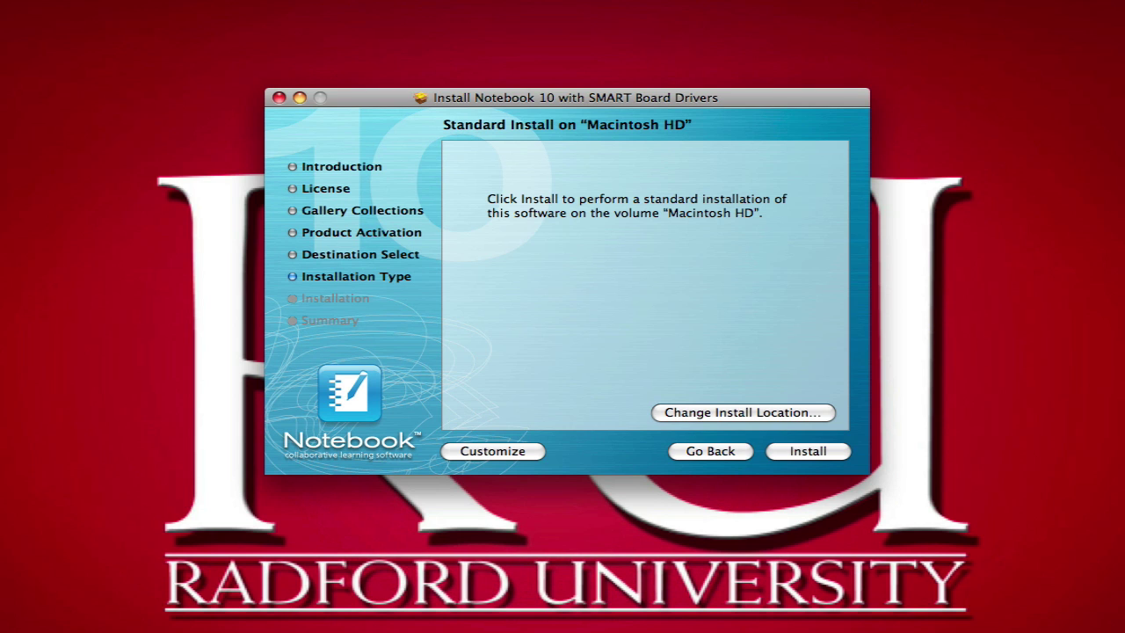
key(super+space)
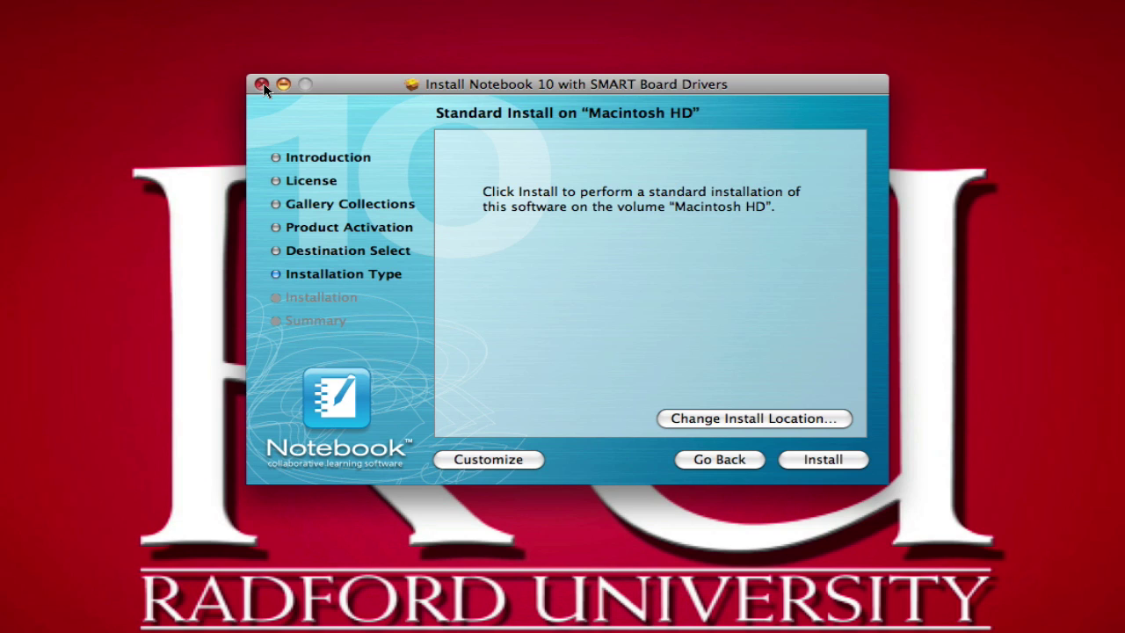
Step: Quit the installer and start Notebook from the SMART floating toolbar, cancelling an accidental screen capture
click(262, 84)
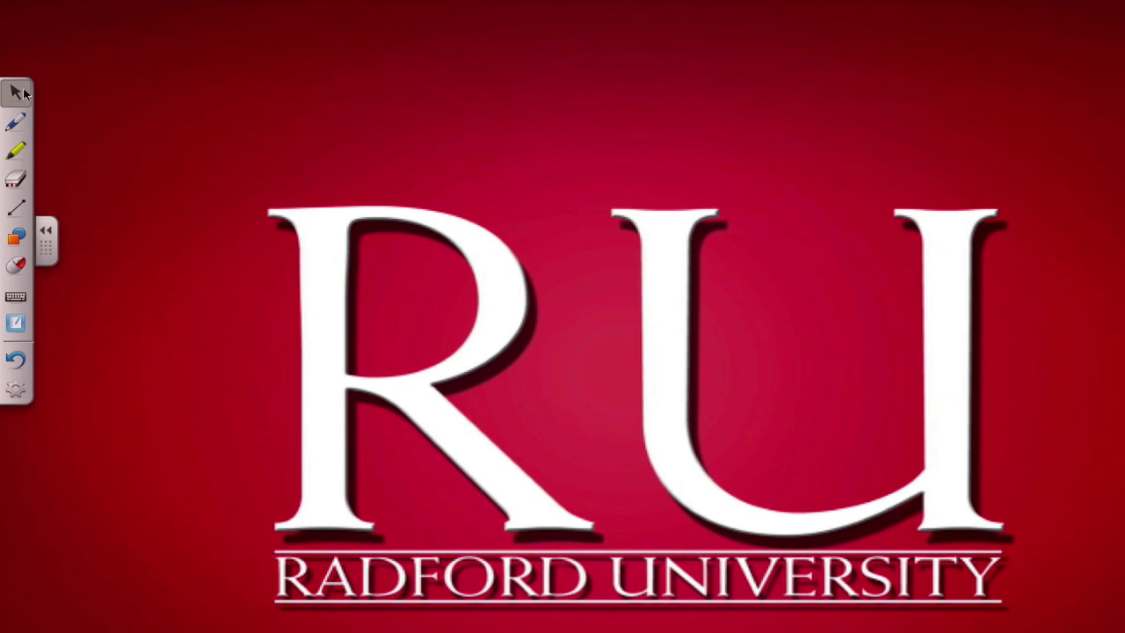
click(16, 324)
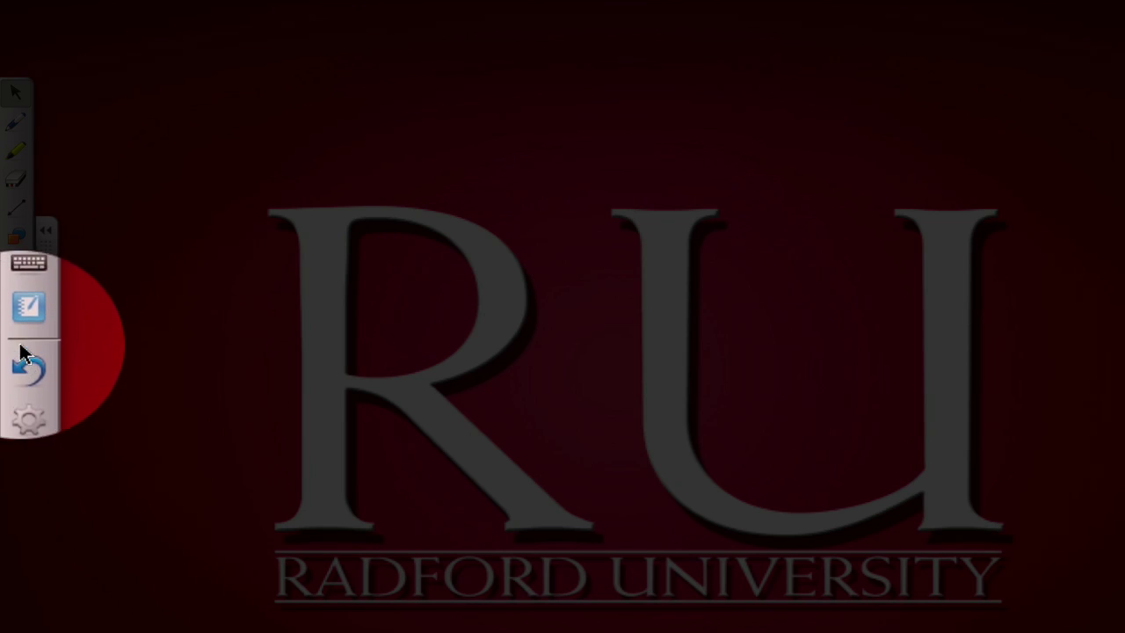
click(16, 325)
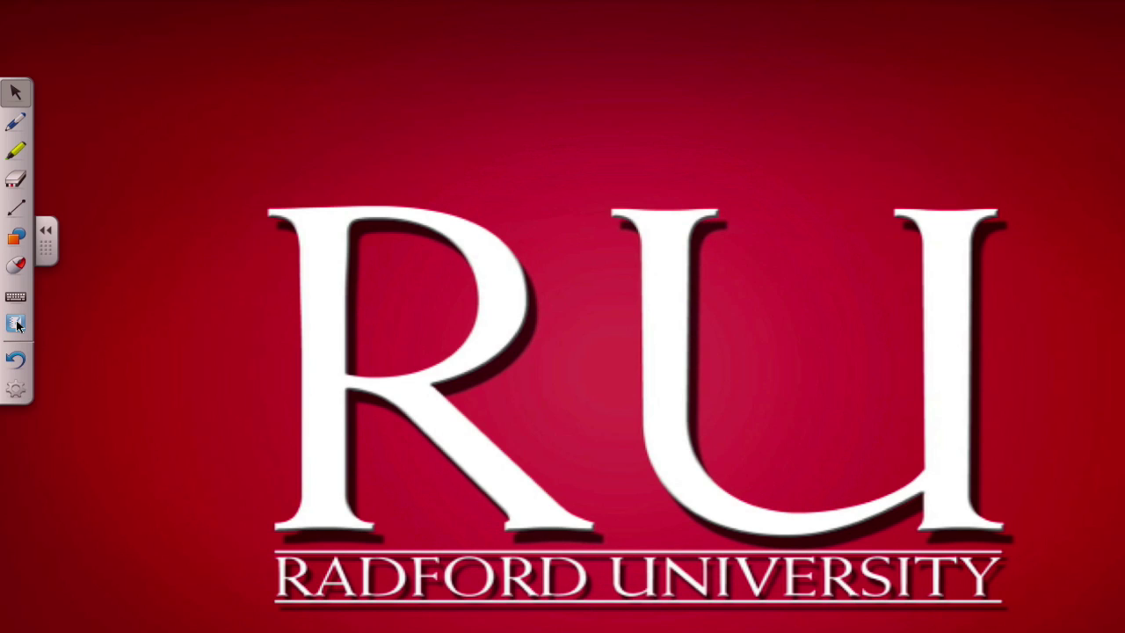
click(16, 326)
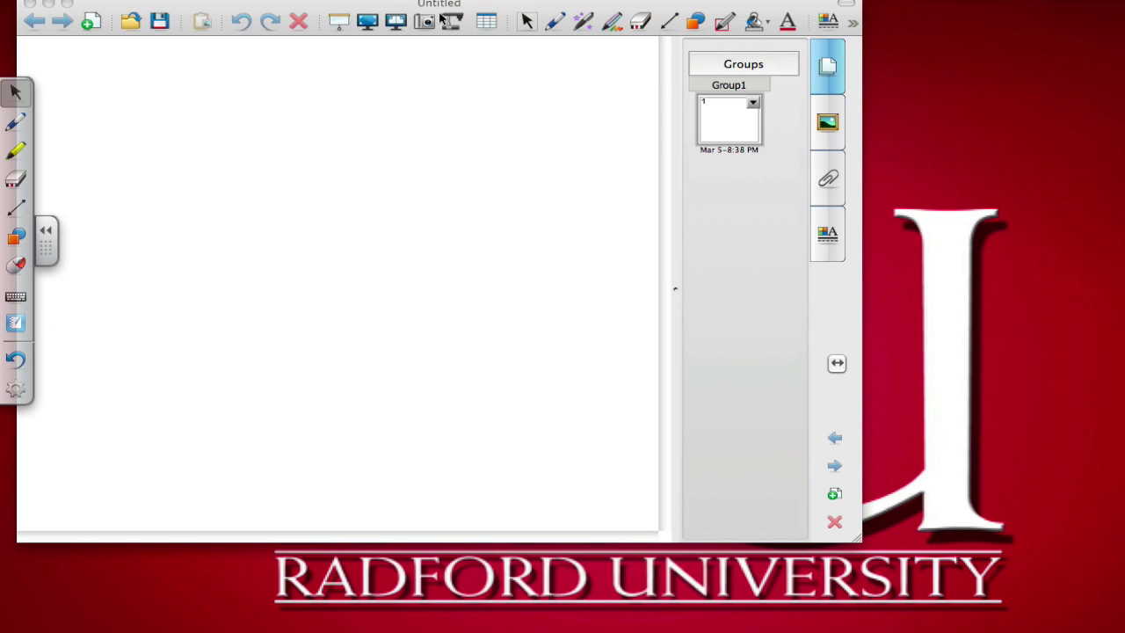
click(483, 4)
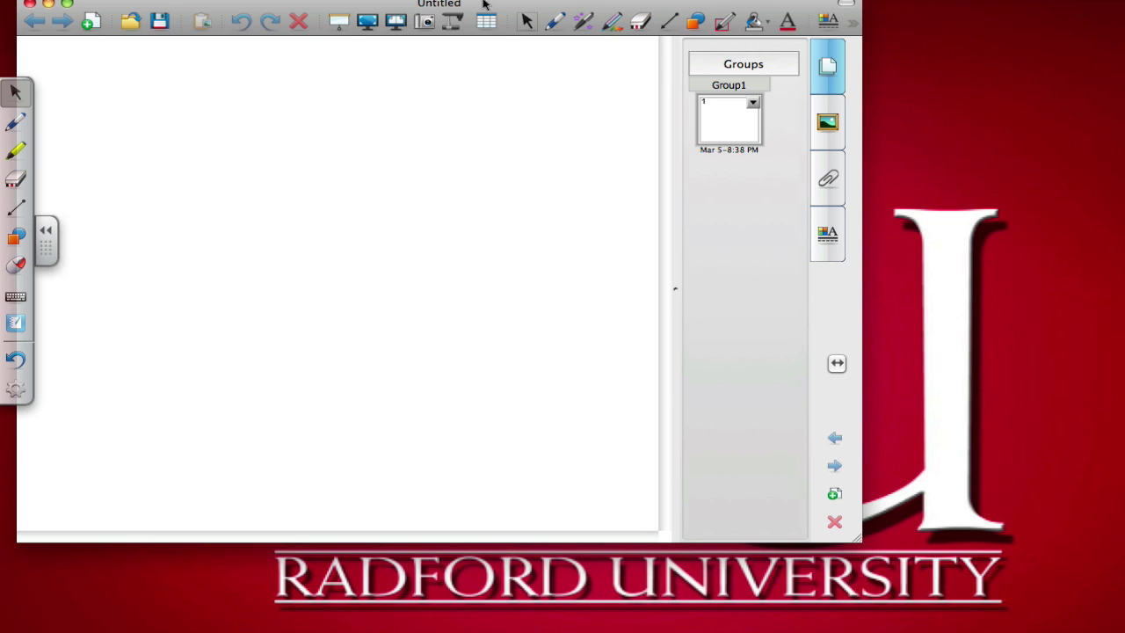